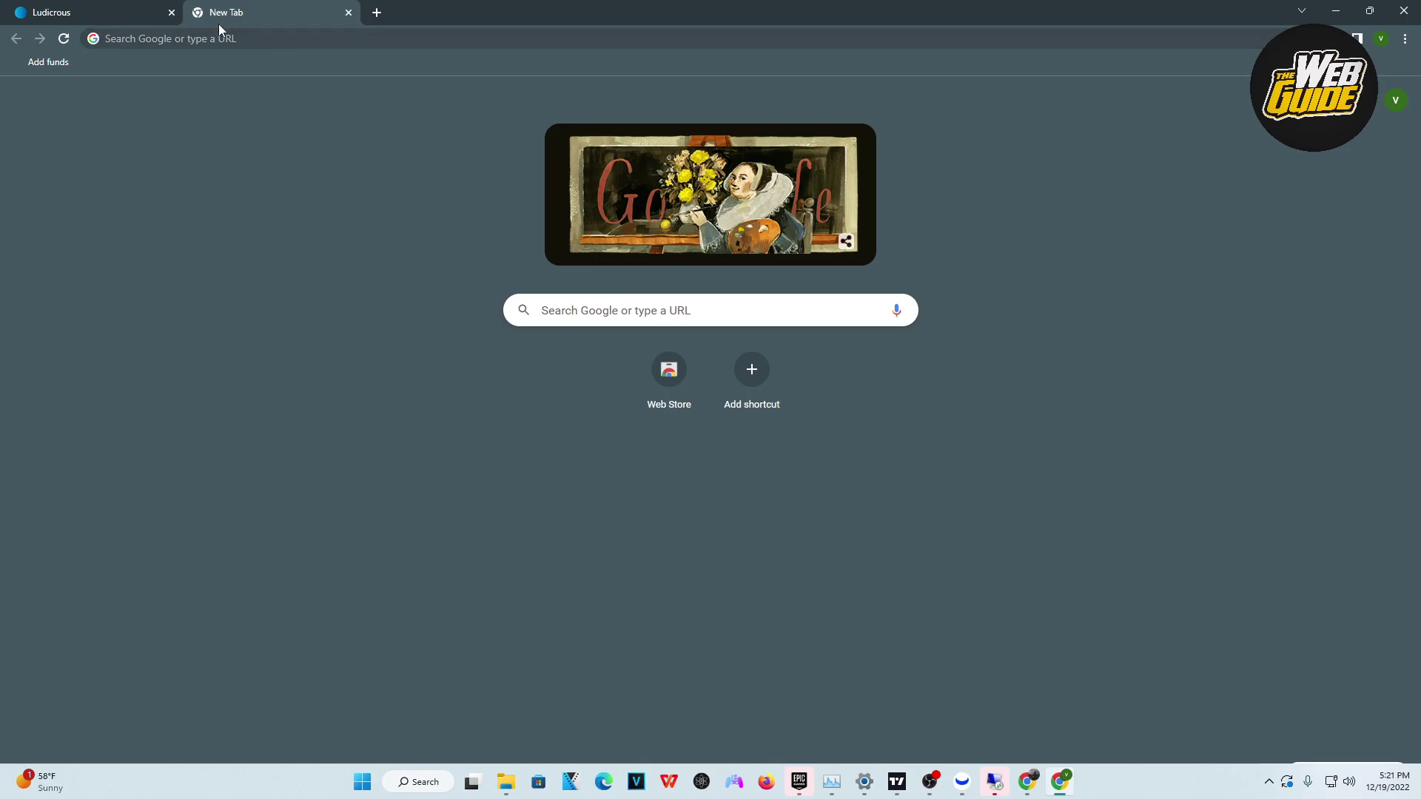
Step: Switch to the Ludicrous tab, check its momentumcalculator.org address, and activate the empty URL entry box
click(122, 13)
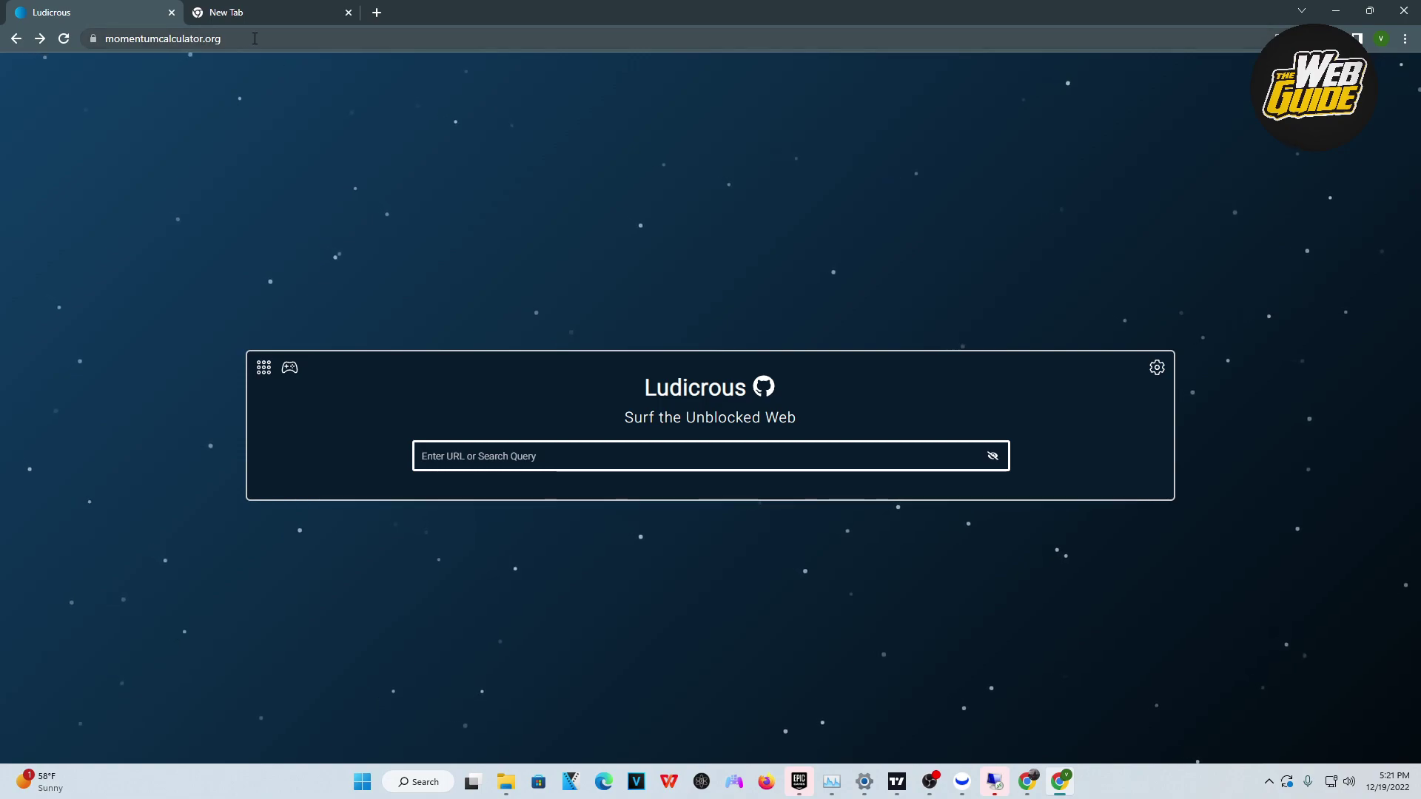
click(255, 37)
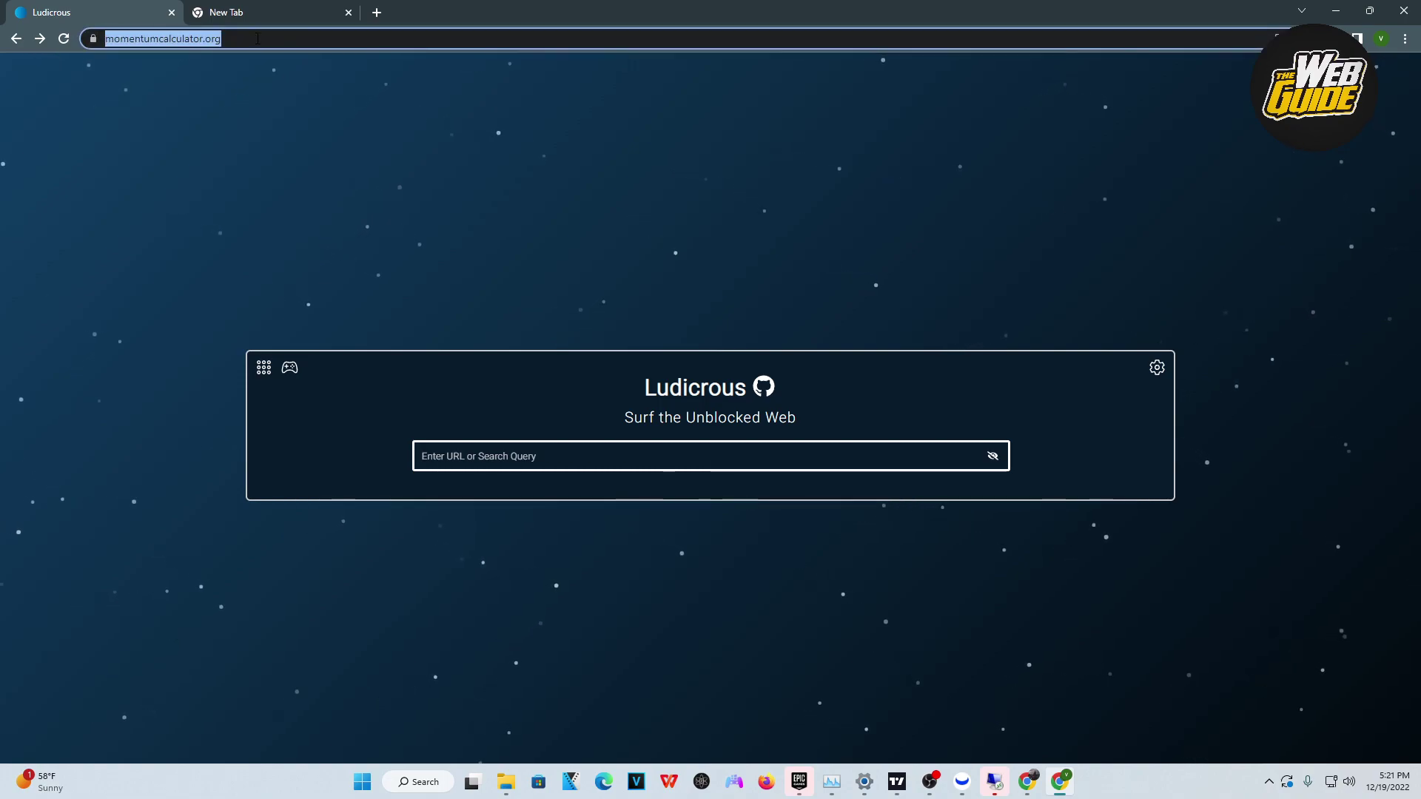
key(Escape)
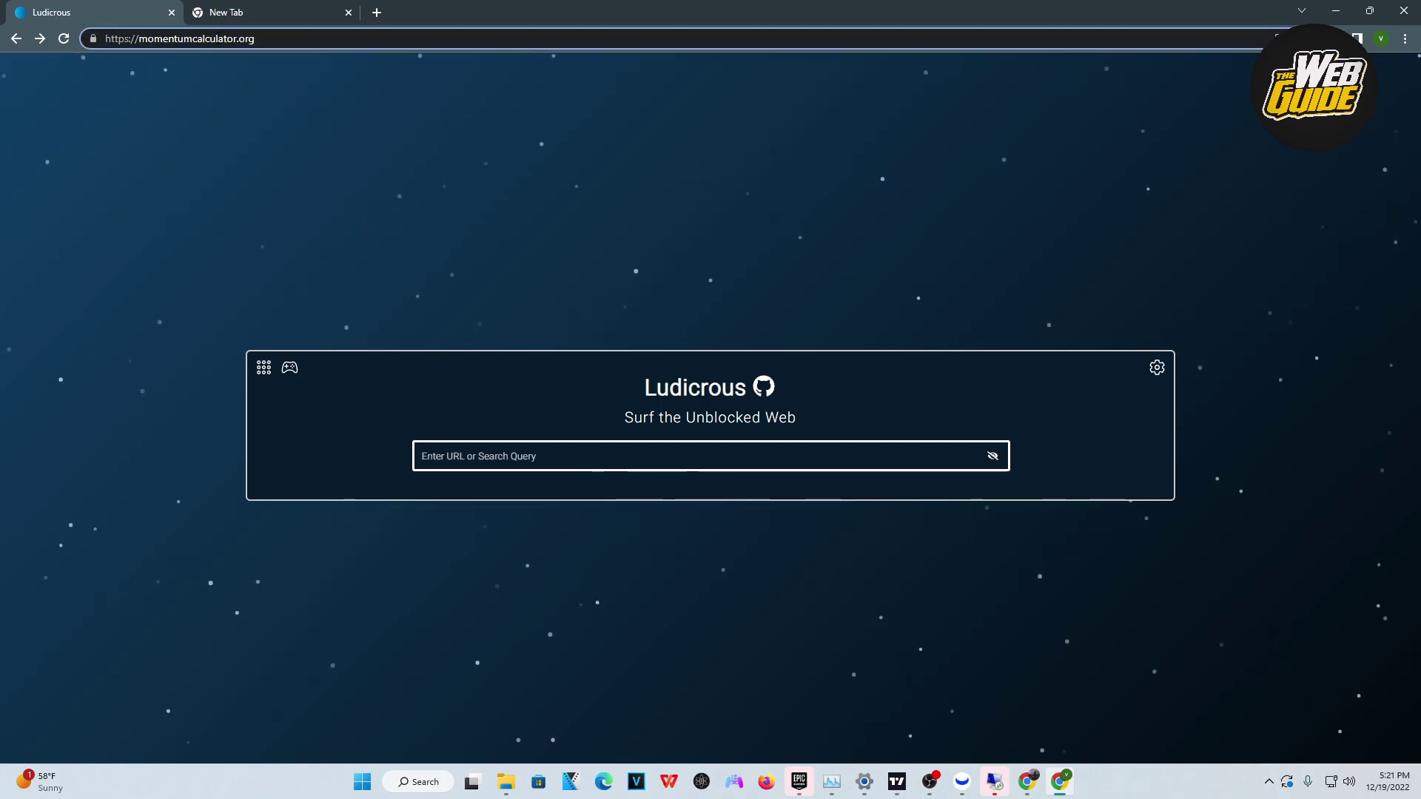
drag(258, 38, 108, 38)
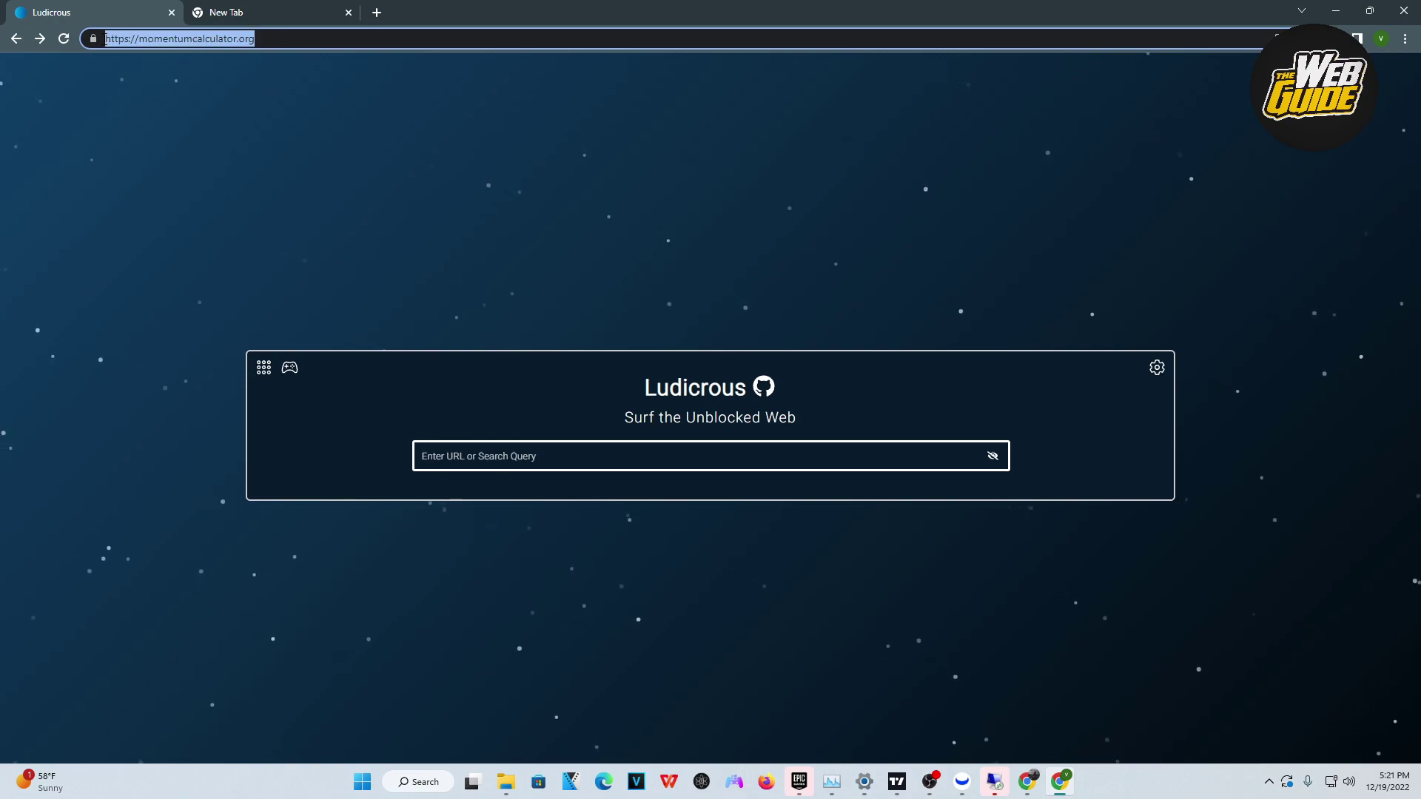
click(258, 39)
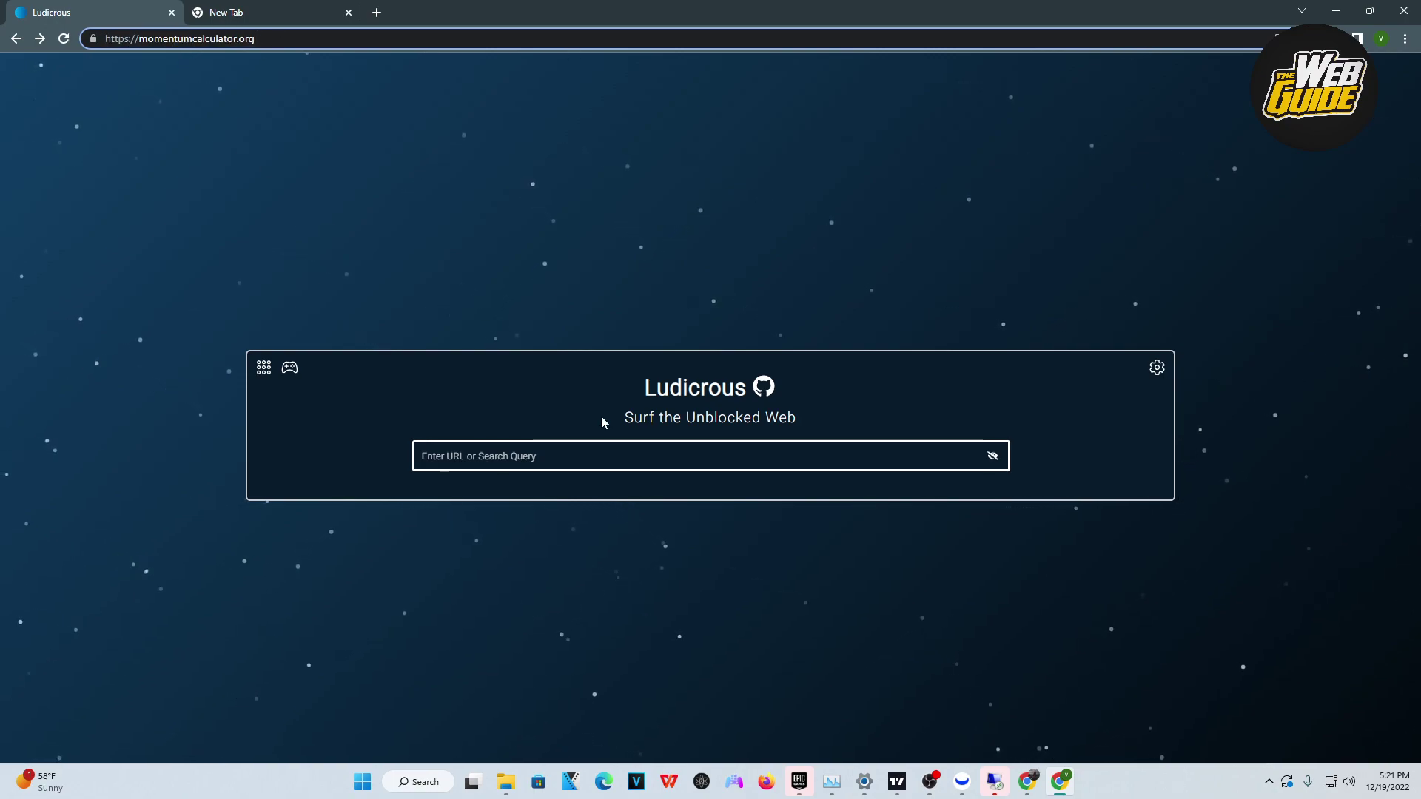
click(474, 414)
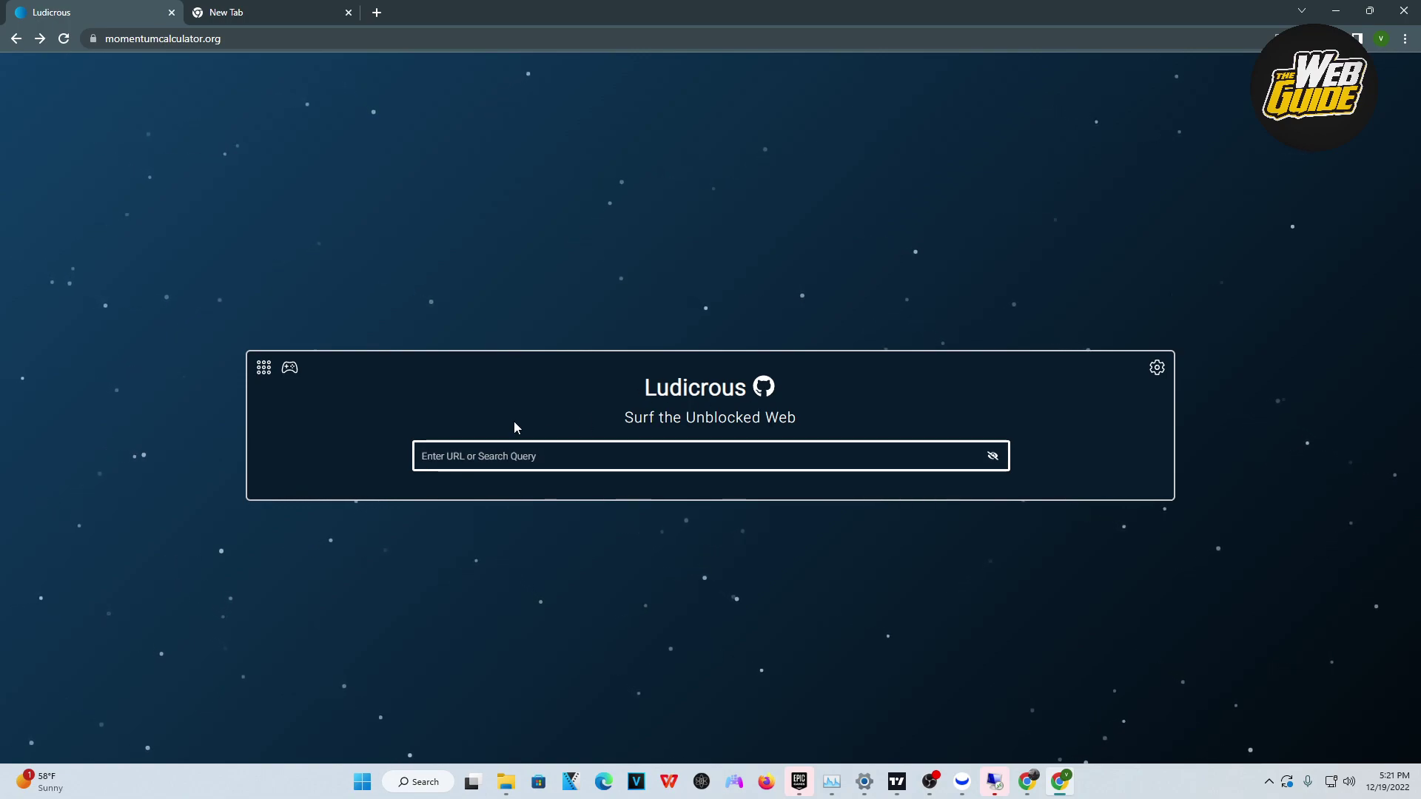
click(521, 455)
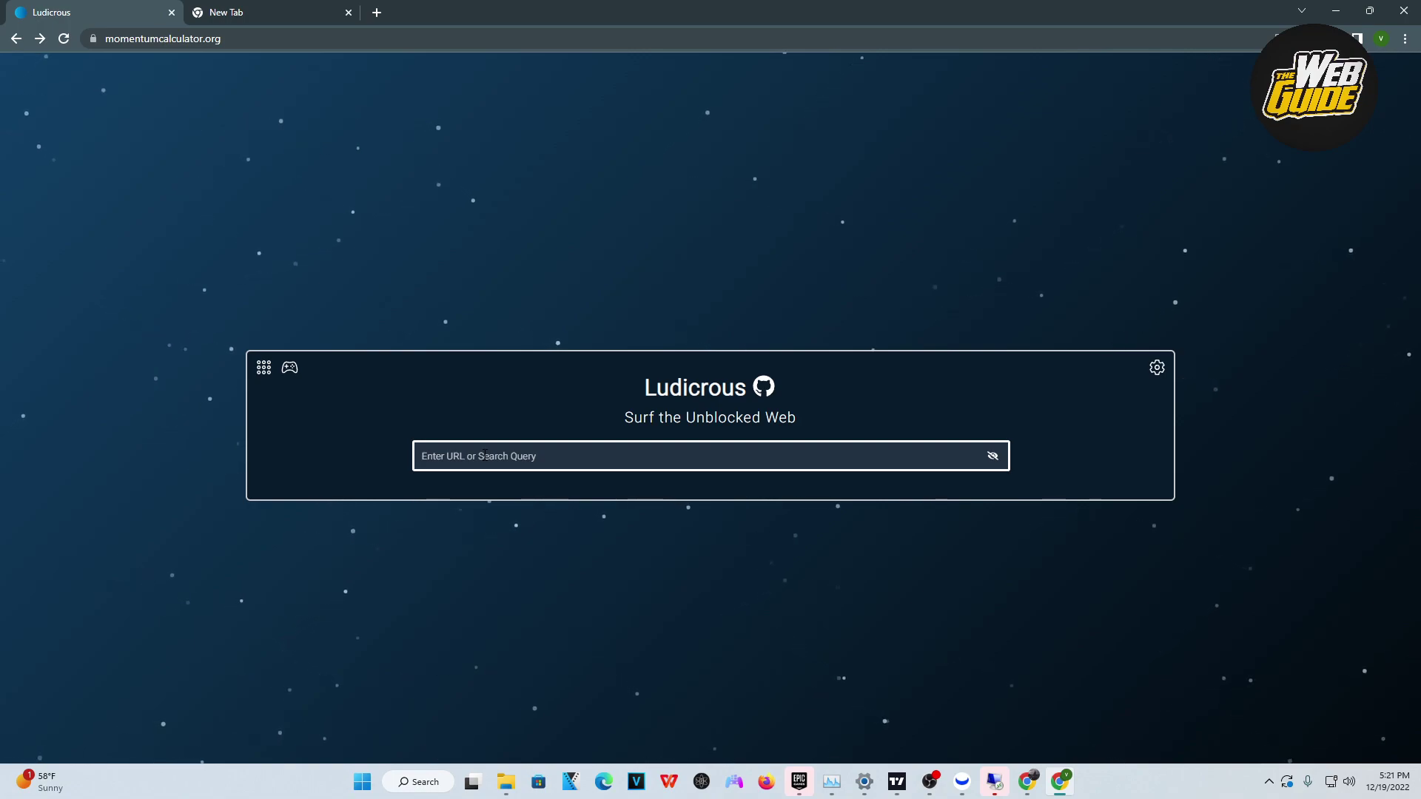
click(487, 456)
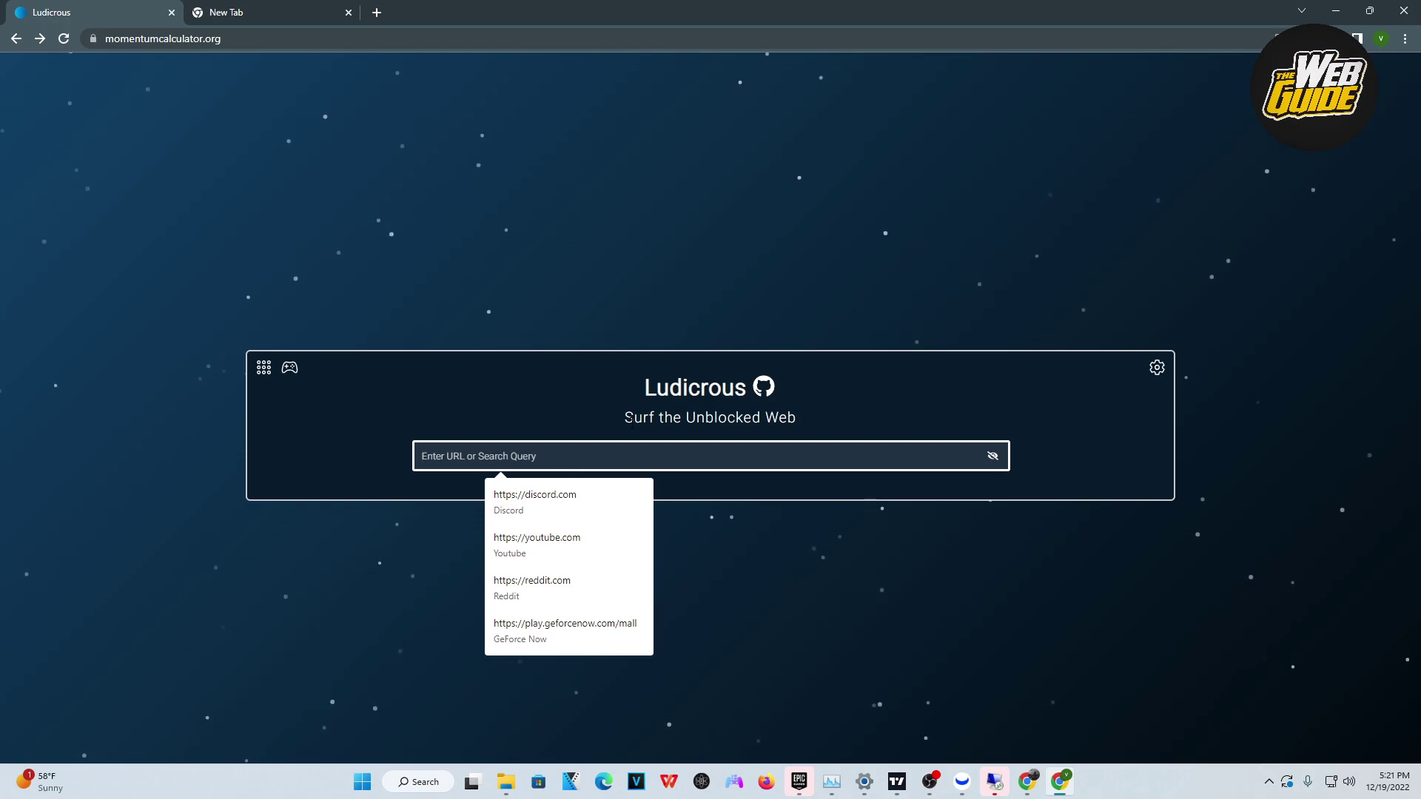
text(spotify)
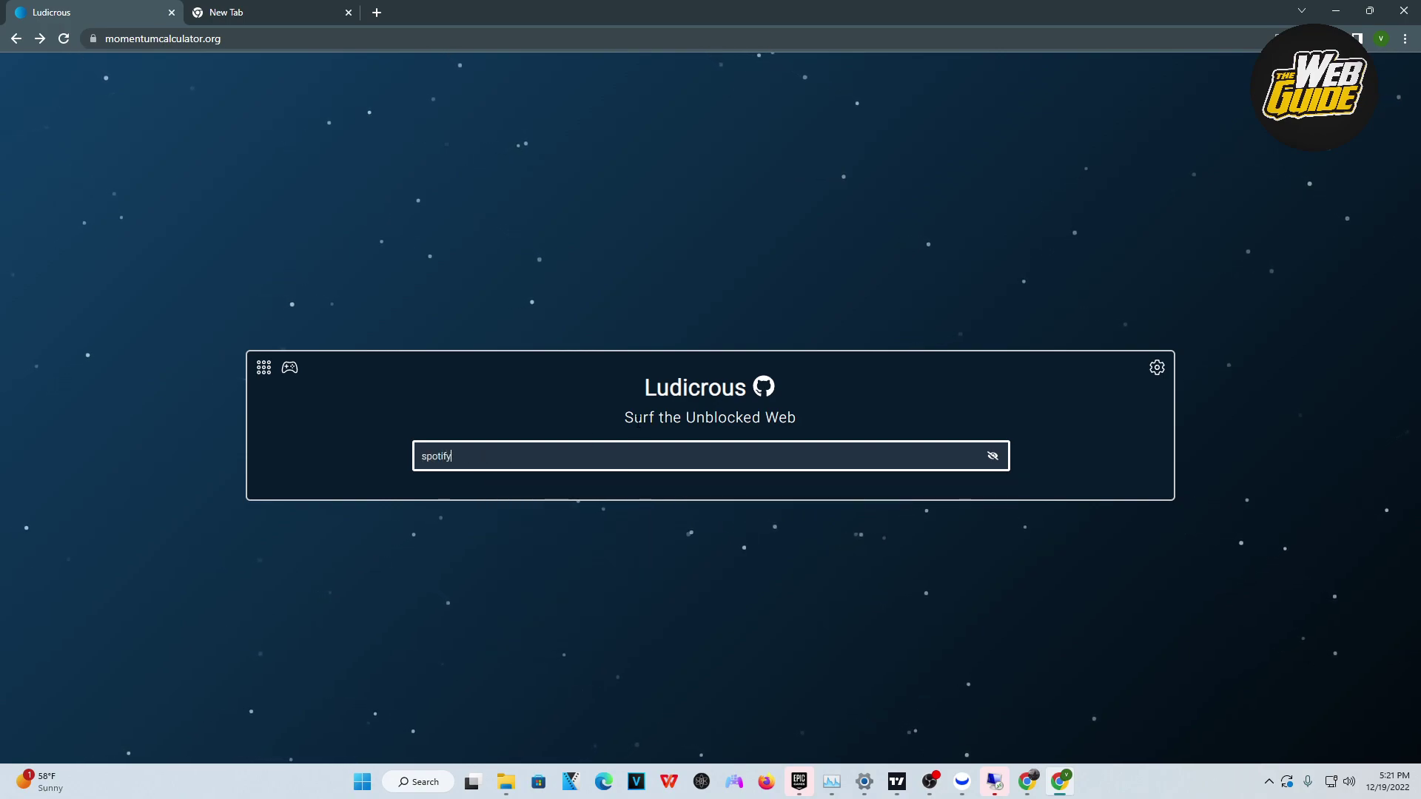
text(.com)
key(Home)
text(https)
text(://)
key(Return)
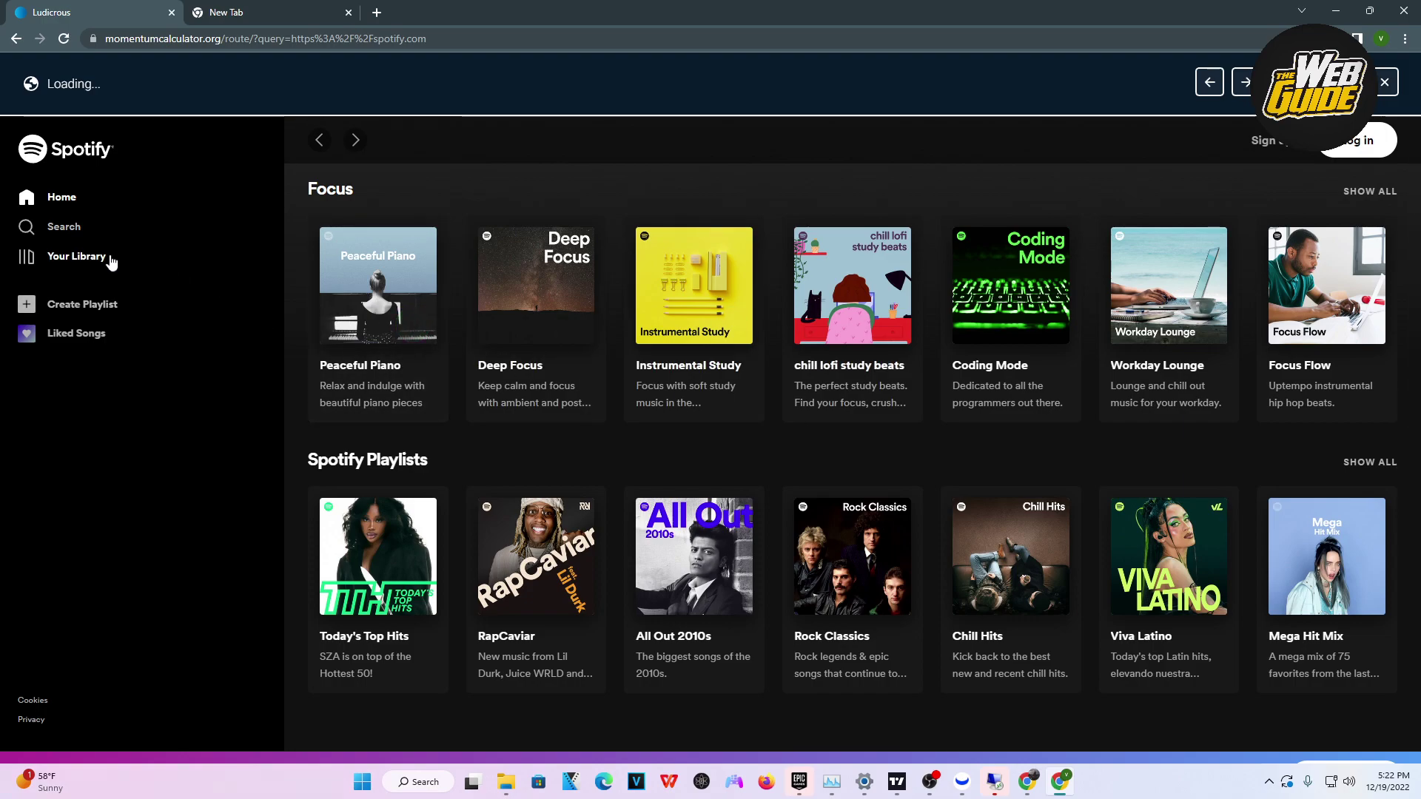
mouse_move(378, 317)
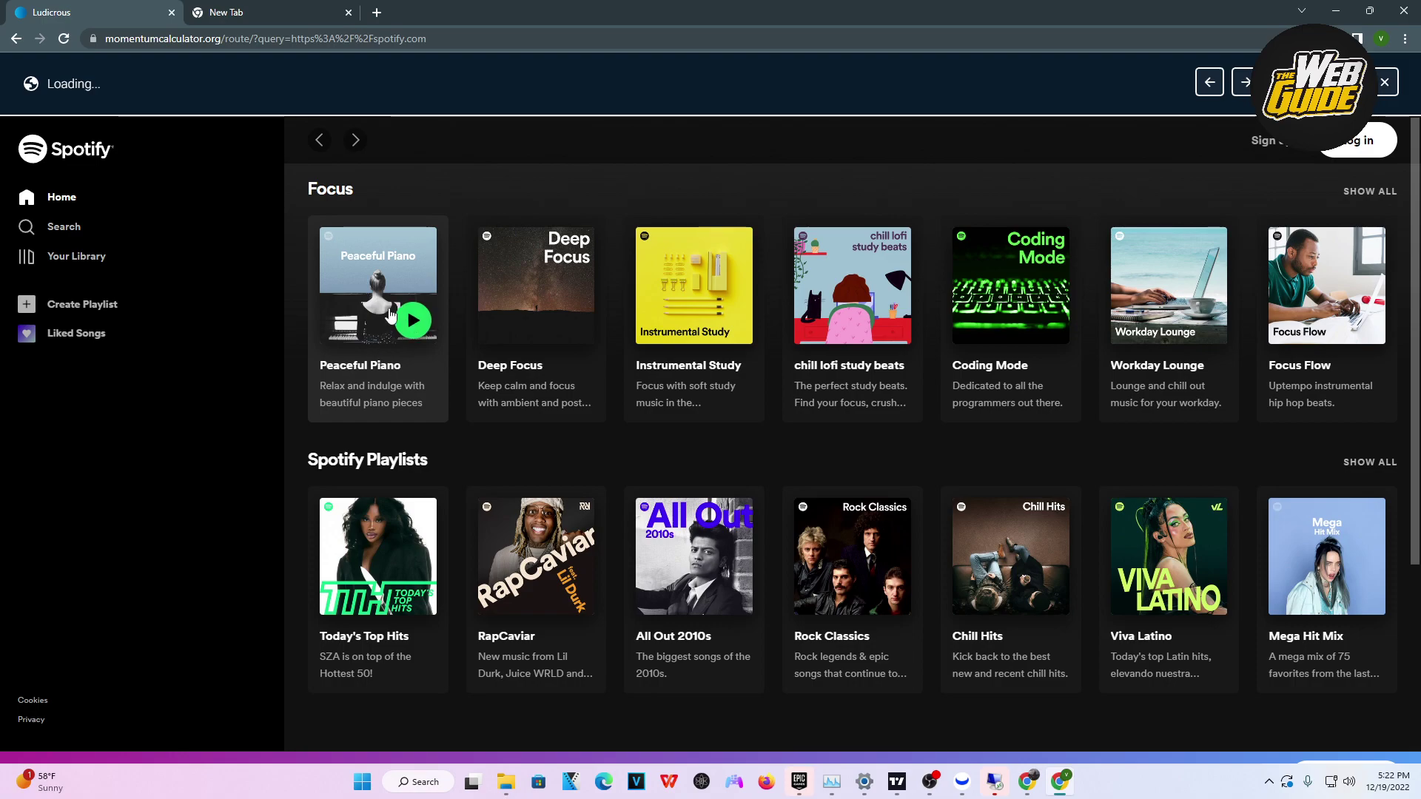
Step: Open Peaceful Piano, return to Spotify Home, then open the Deep Focus playlist
click(352, 309)
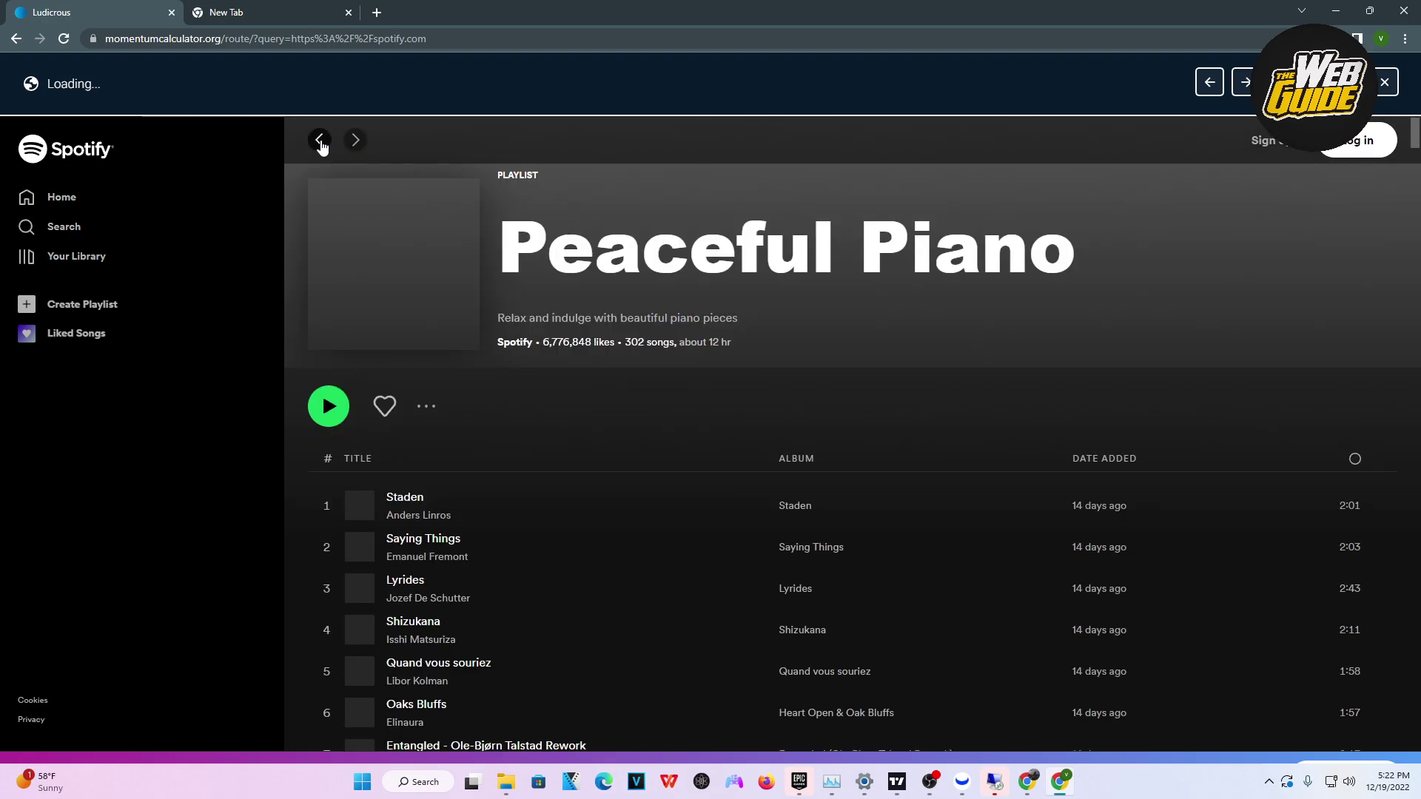
click(320, 140)
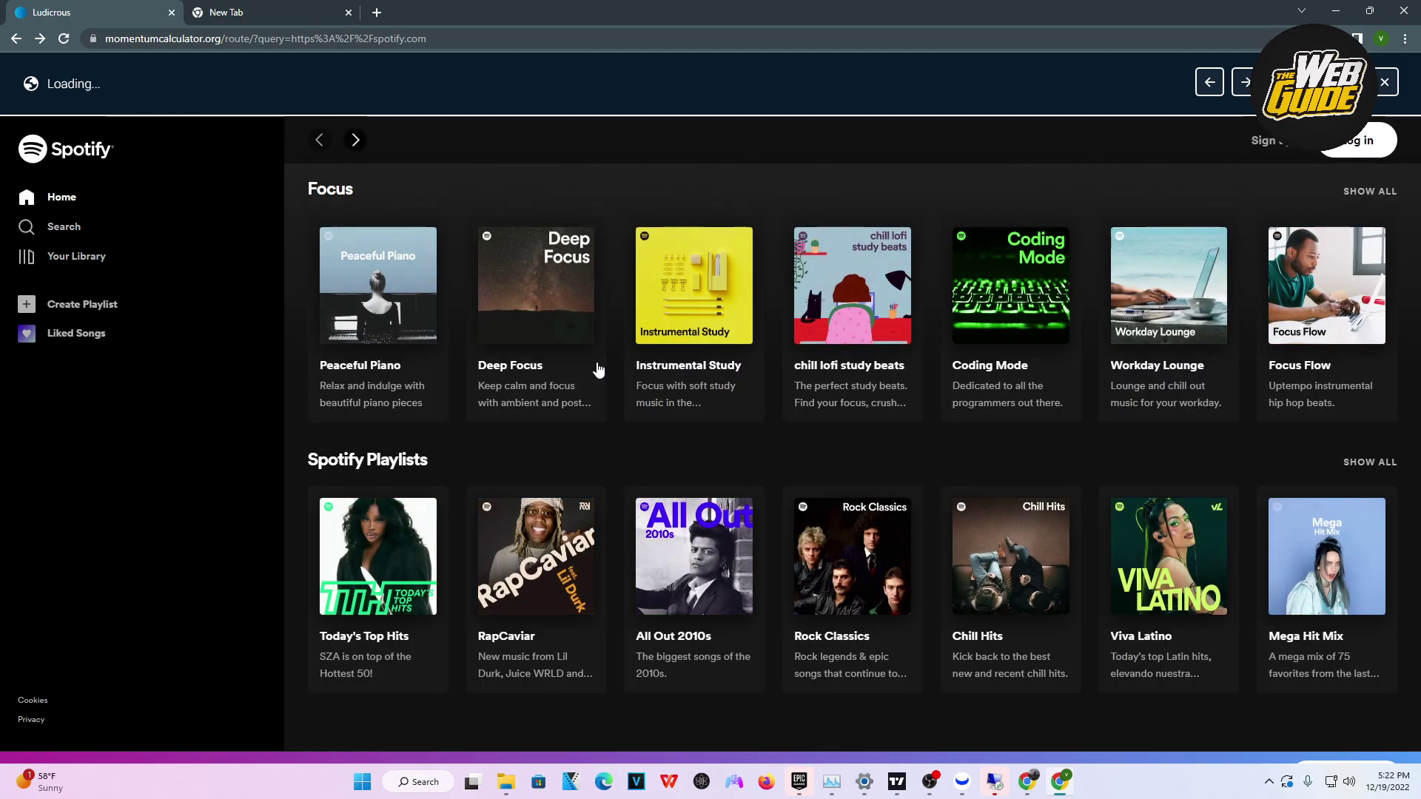
click(503, 299)
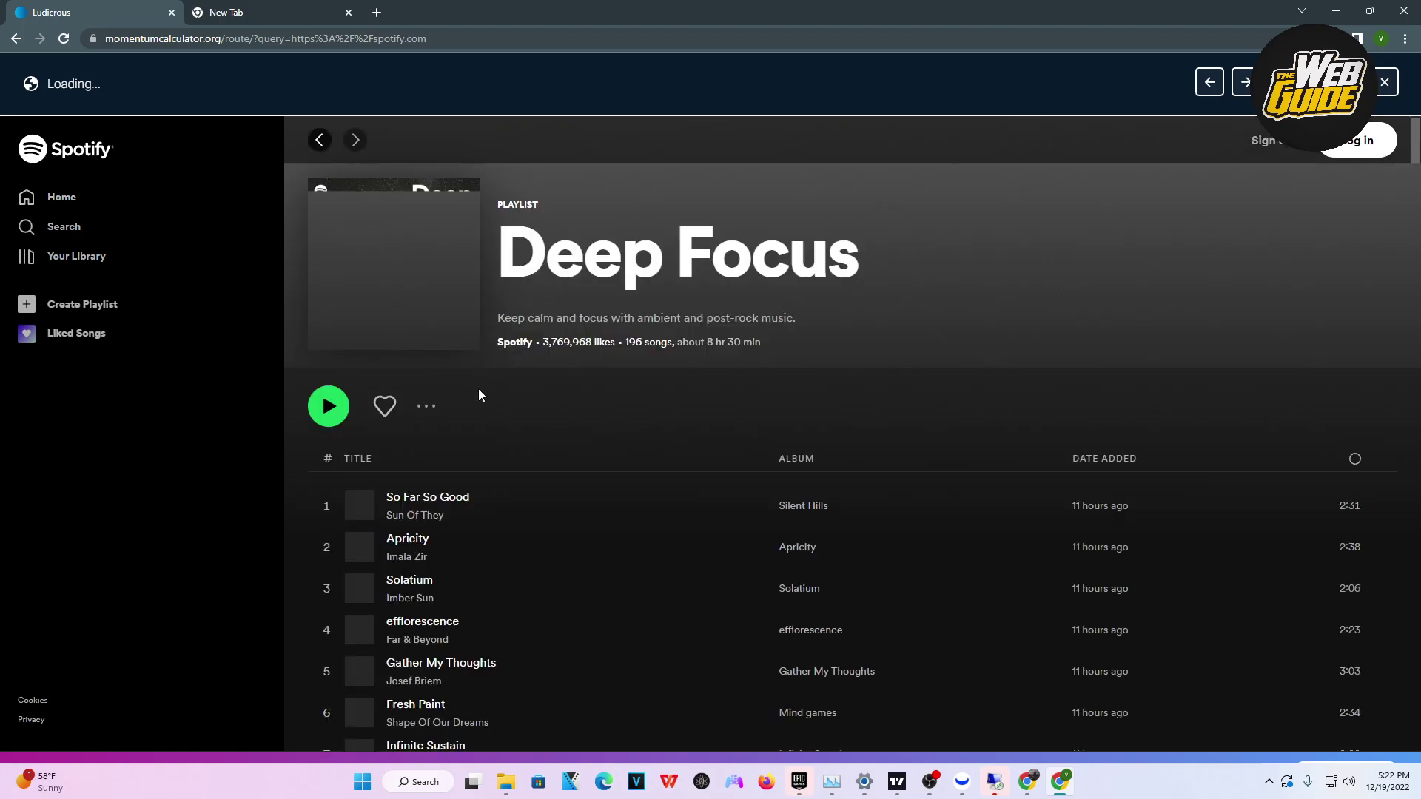
scroll(537, 478, down, 5)
scroll(372, 501, down, 5)
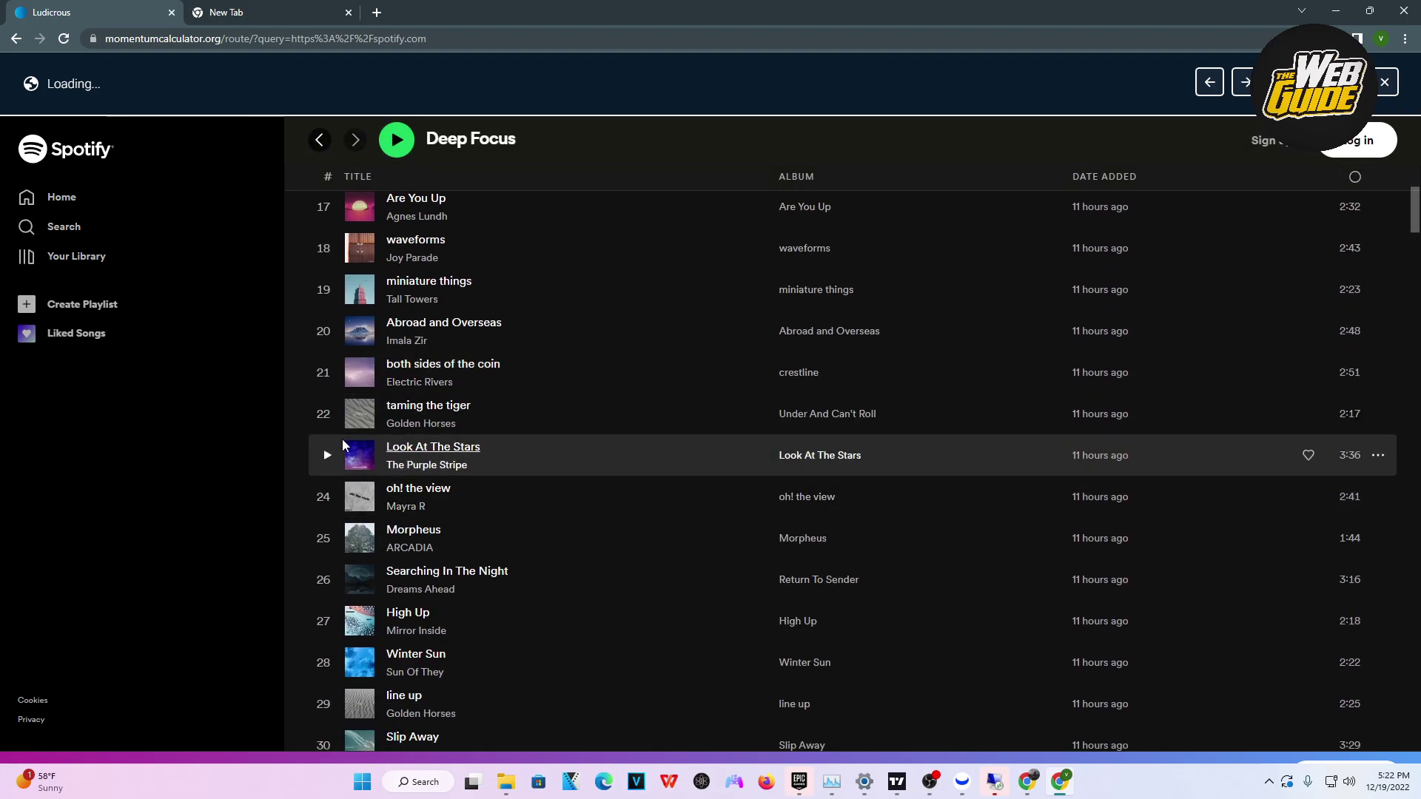
scroll(342, 438, down, 2)
scroll(348, 531, down, 5)
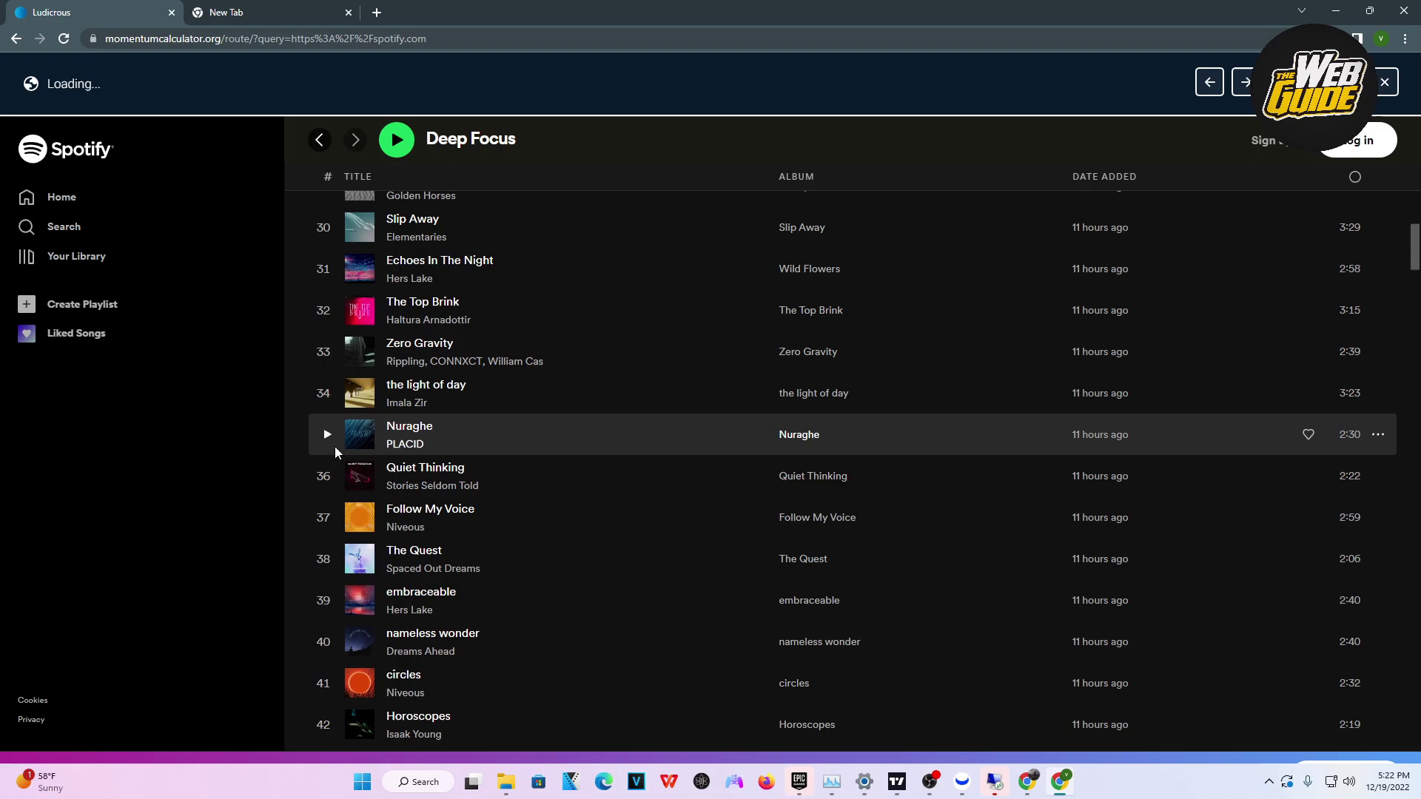
scroll(334, 447, up, 4)
scroll(406, 478, up, 8)
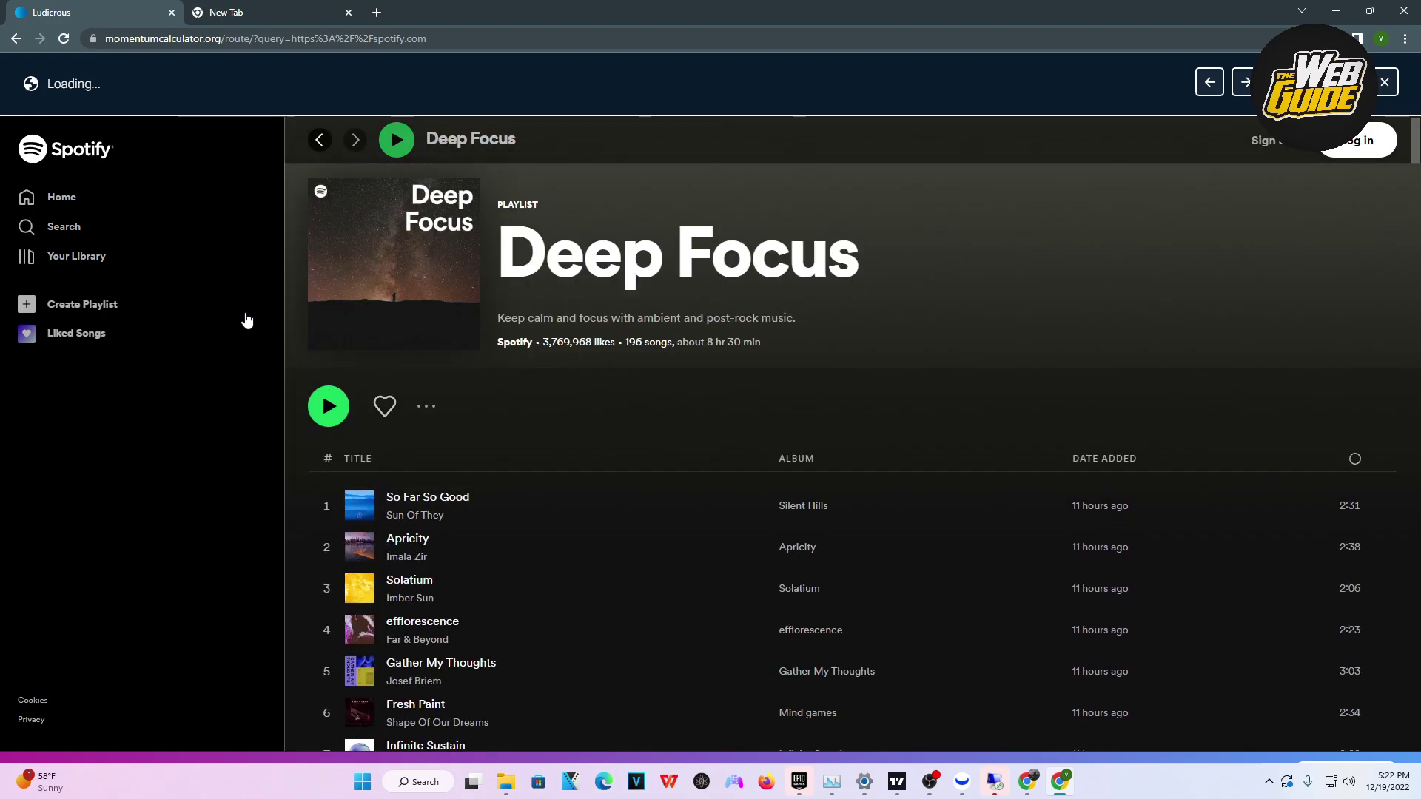
Step: Use the sidebar Home link to get back to the Focus and Spotify Playlists rows
click(62, 196)
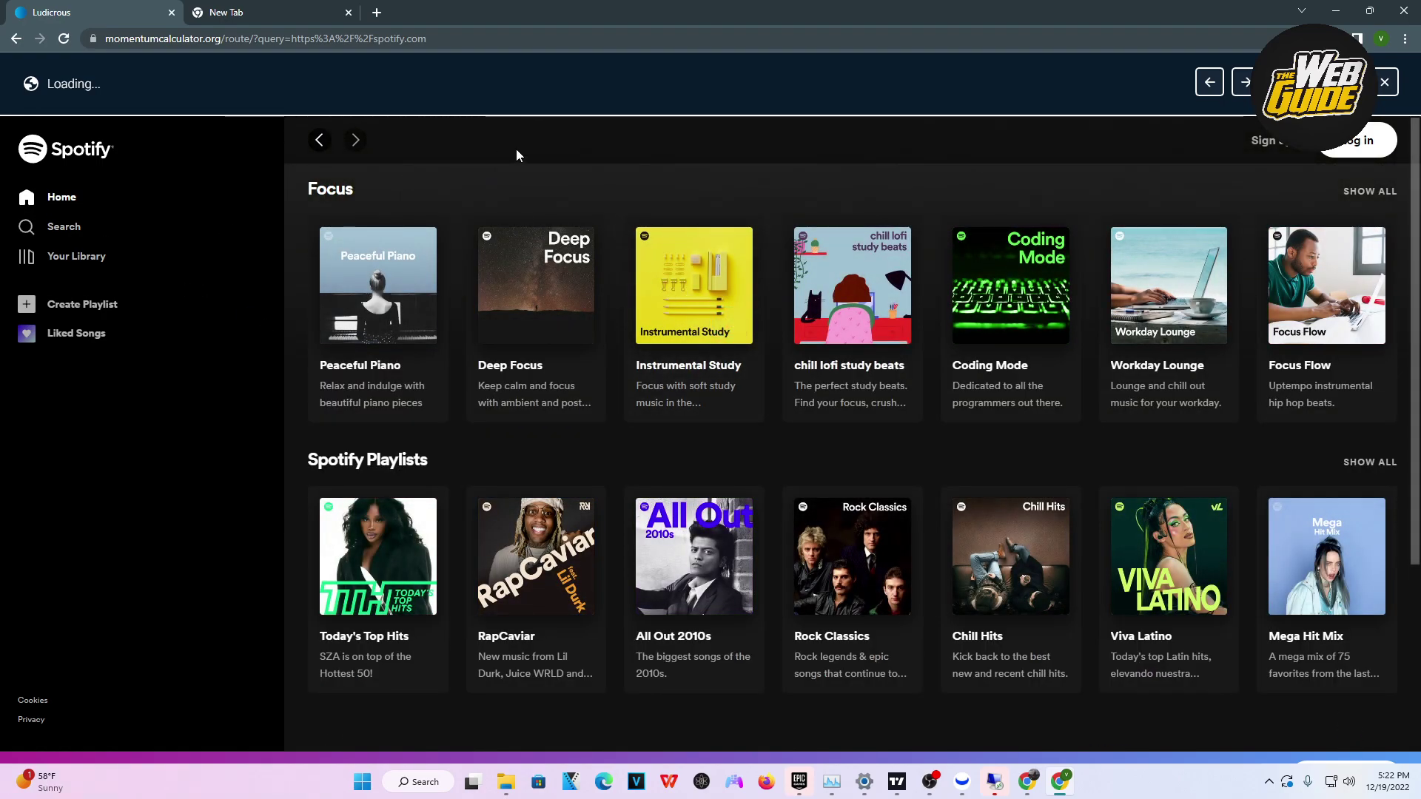